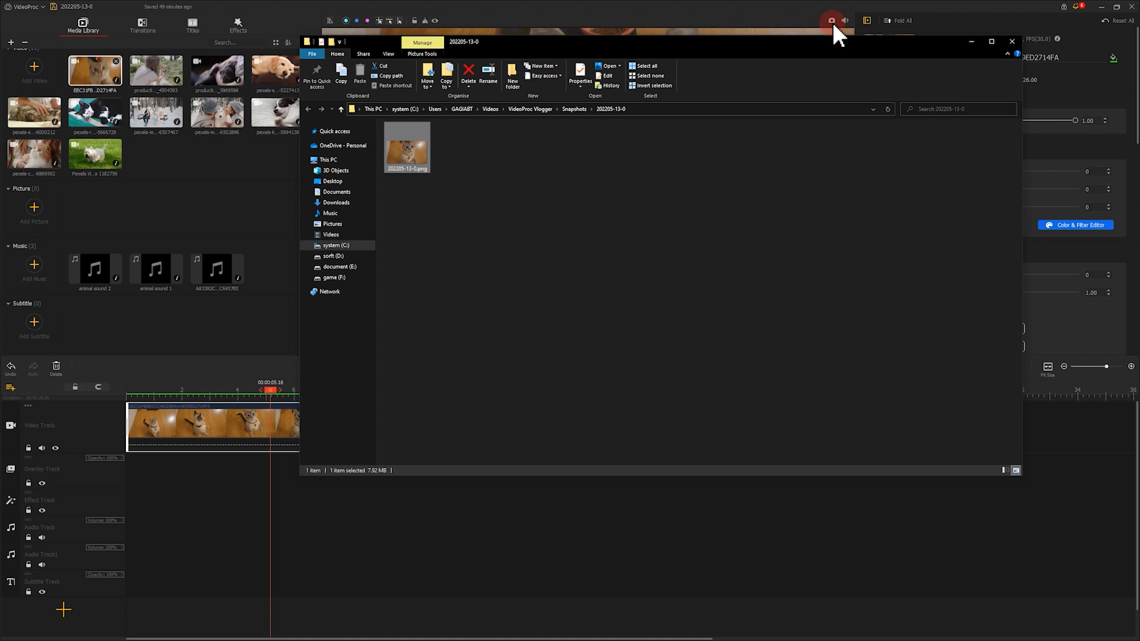
- Import the 202205-13-0.png snapshot, split the cat clip at 00:00:05.16, and insert the snapshot at the split on the video track
left_click_drag(423, 146, 136, 224)
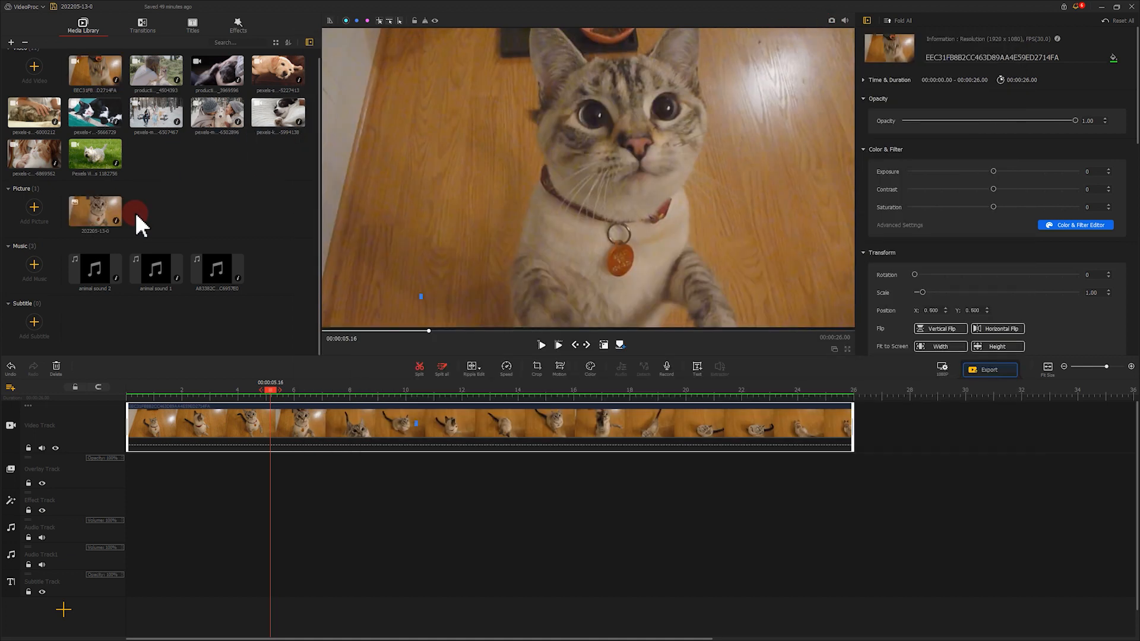
left_click(417, 362)
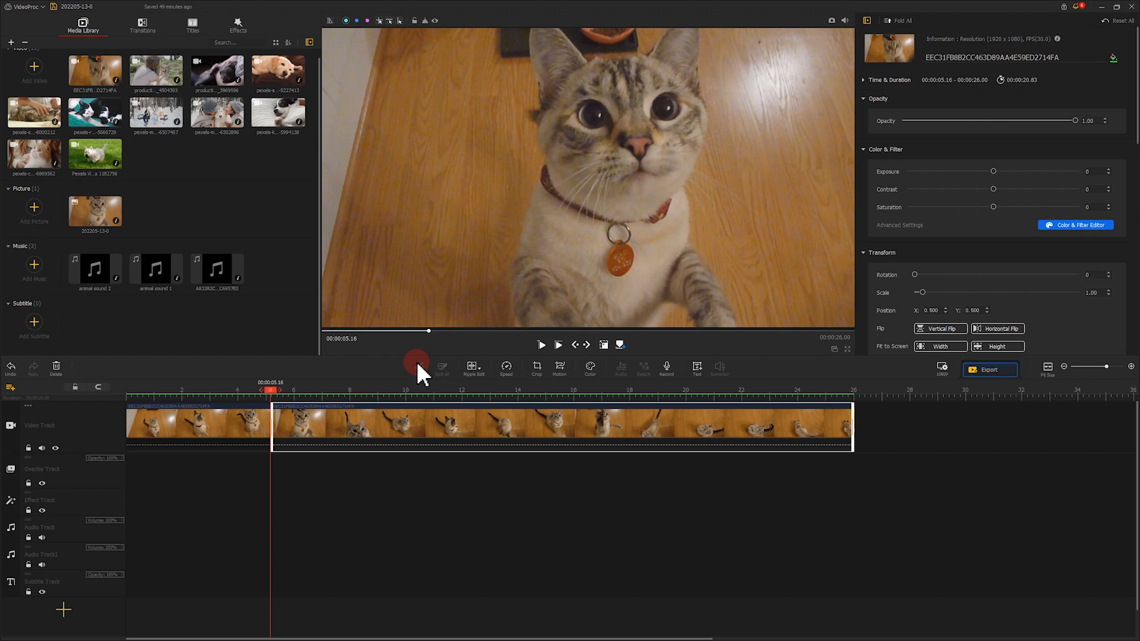
left_click_drag(104, 221, 299, 414)
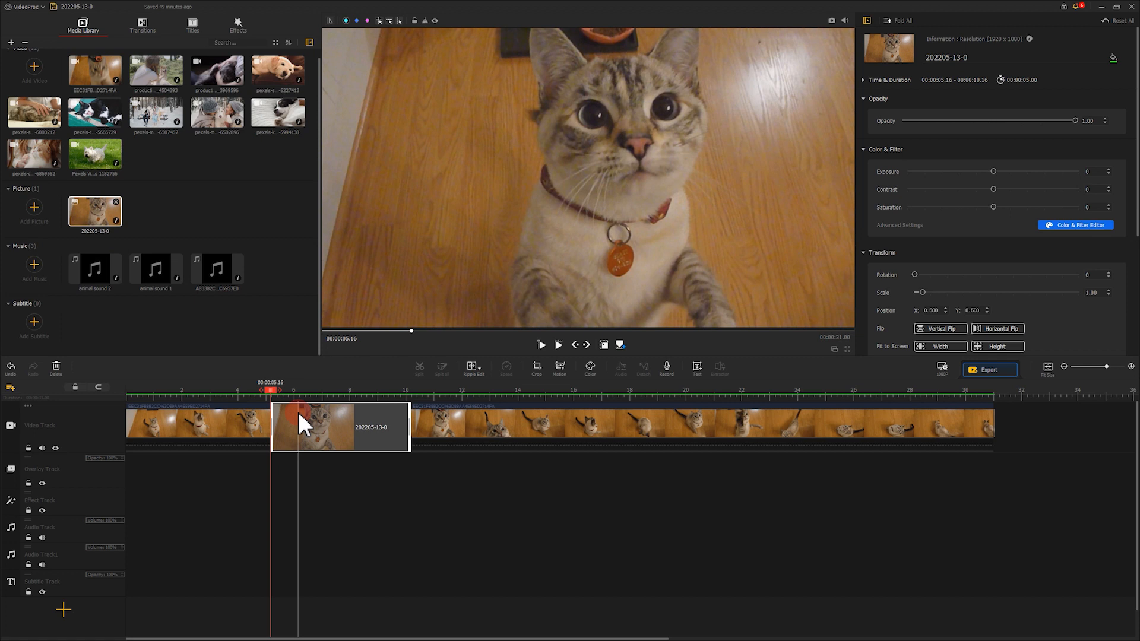
- Add the same snapshot to the overlay track beneath the inserted one, then shrink it, tilt it counterclockwise and centre it over the cat
left_click_drag(105, 225, 291, 494)
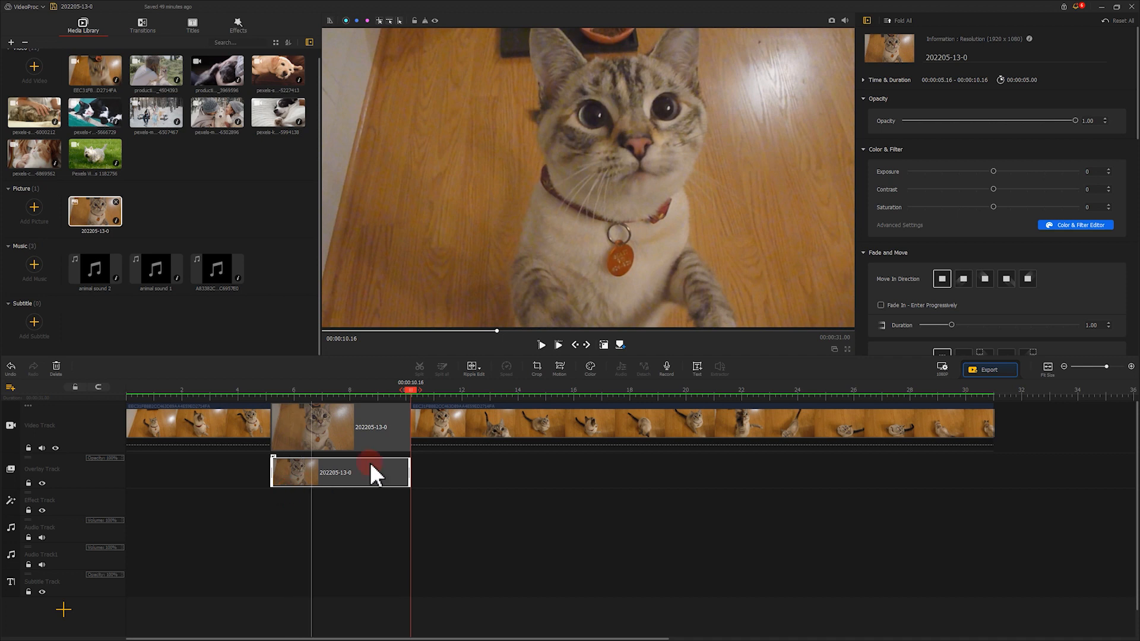
left_click(604, 344)
left_click(661, 330)
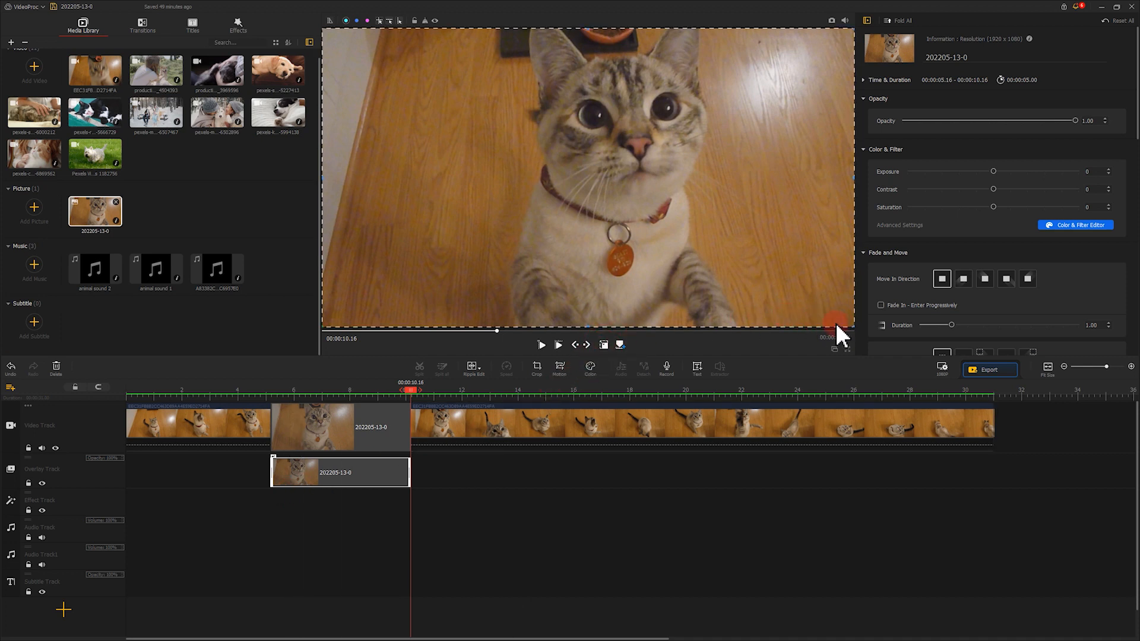
left_click_drag(855, 327, 699, 288)
left_click_drag(586, 221, 658, 260)
left_click_drag(592, 55, 566, 67)
left_click_drag(816, 241, 786, 233)
left_click_drag(665, 225, 692, 231)
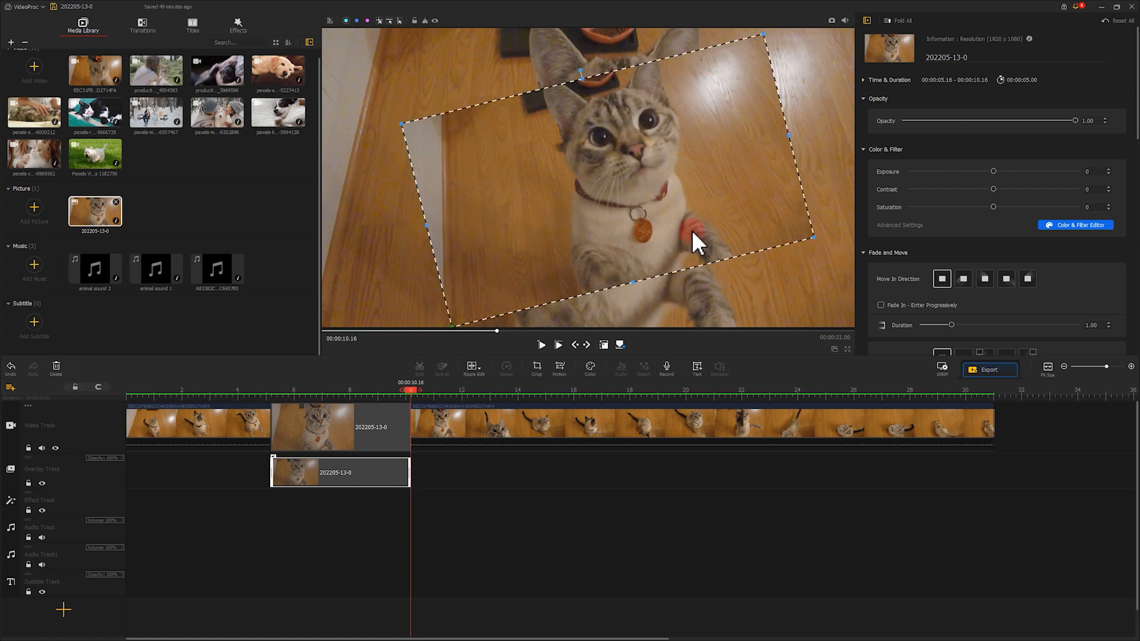
- Add the Border effect below the overlay snapshot and limit its scope to that overlay, excluding the canvas and the main-track snapshot
left_click(239, 28)
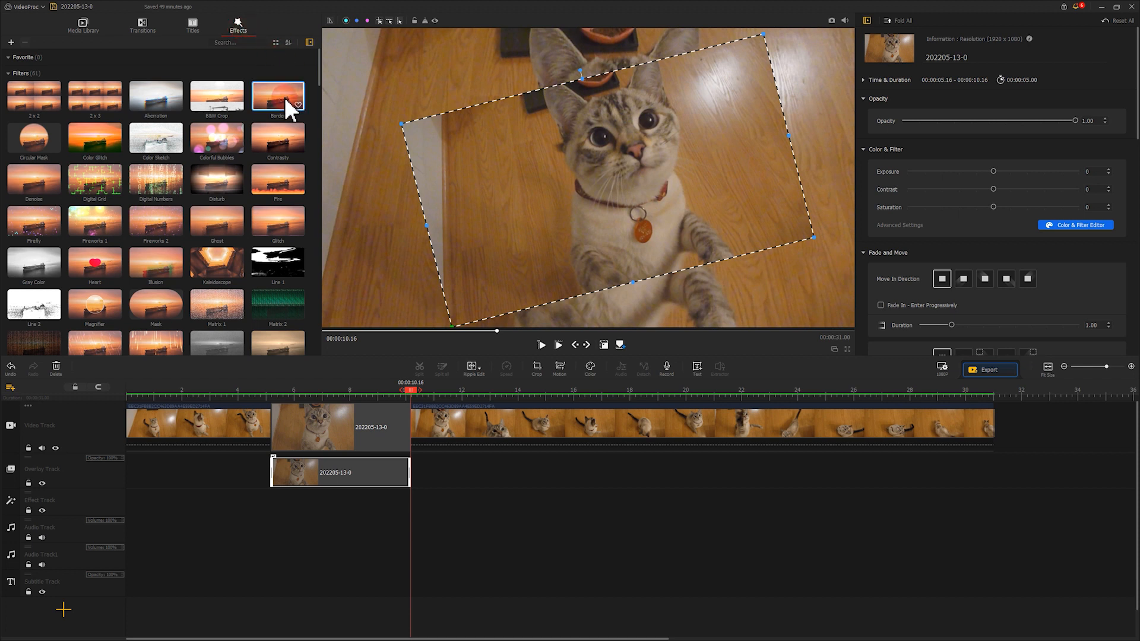
left_click_drag(287, 105, 281, 523)
left_click(288, 506)
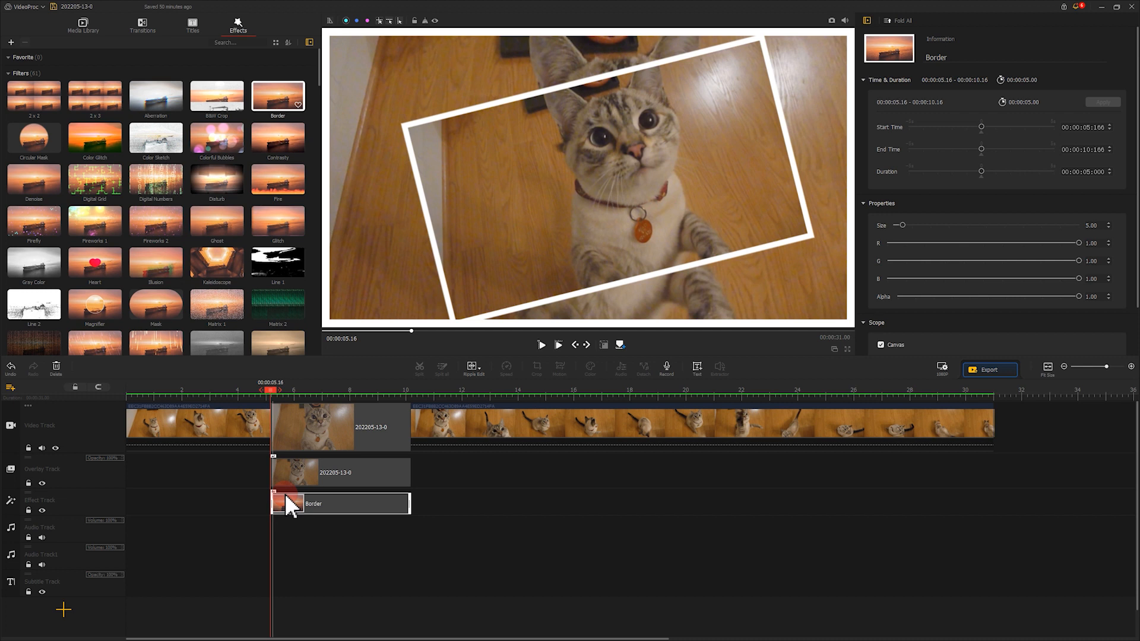
scroll(868, 194, "down", 2)
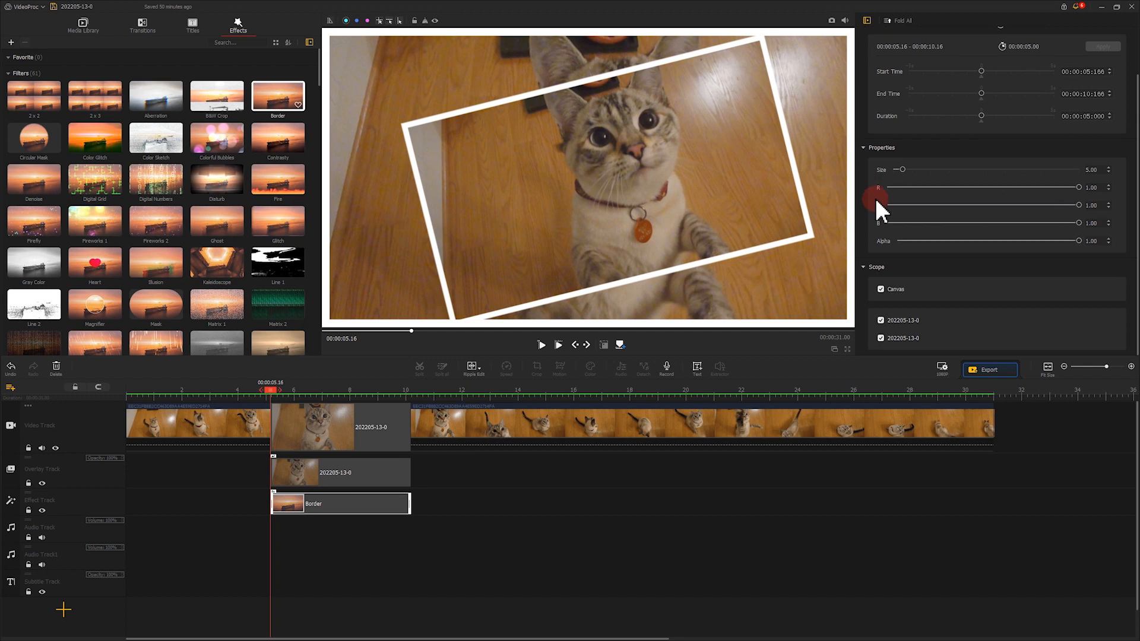
left_click(881, 289)
left_click(880, 337)
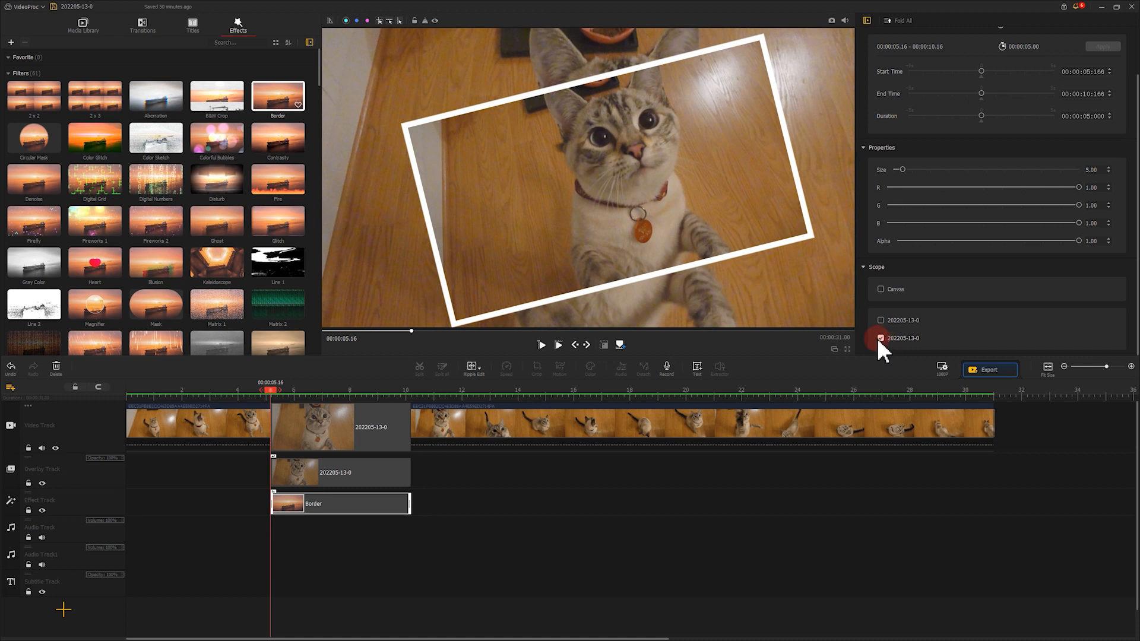
- Enable image denoising on the main-track snapshot with deviation 6.5, coefficient 3.5 and edge threshold 2.0
left_click(383, 427)
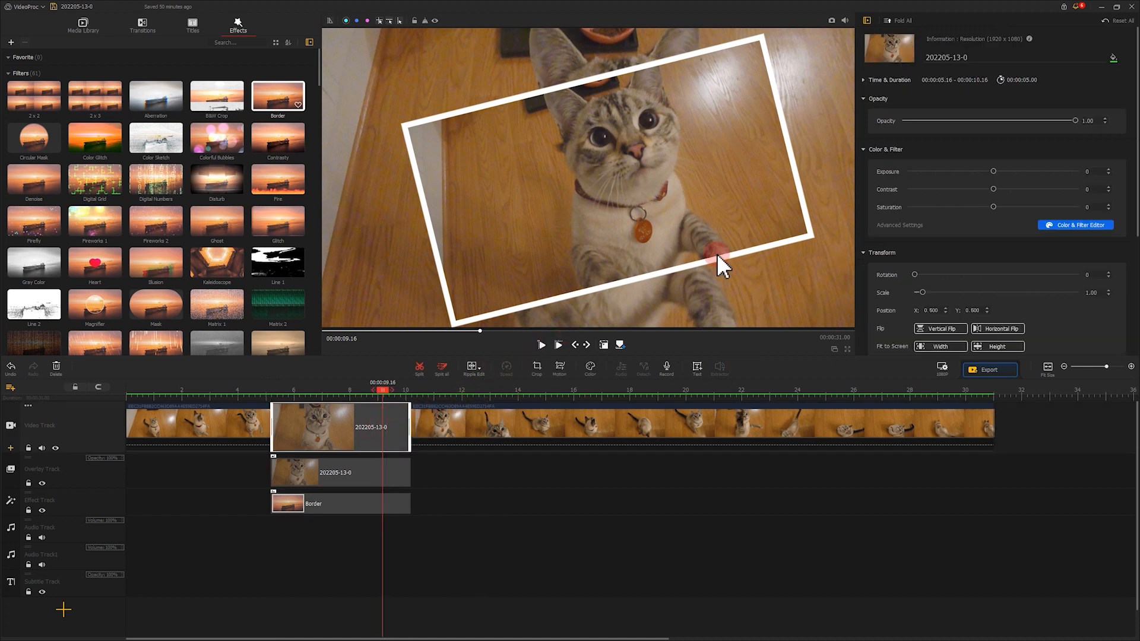
left_click_drag(1135, 86, 1124, 223)
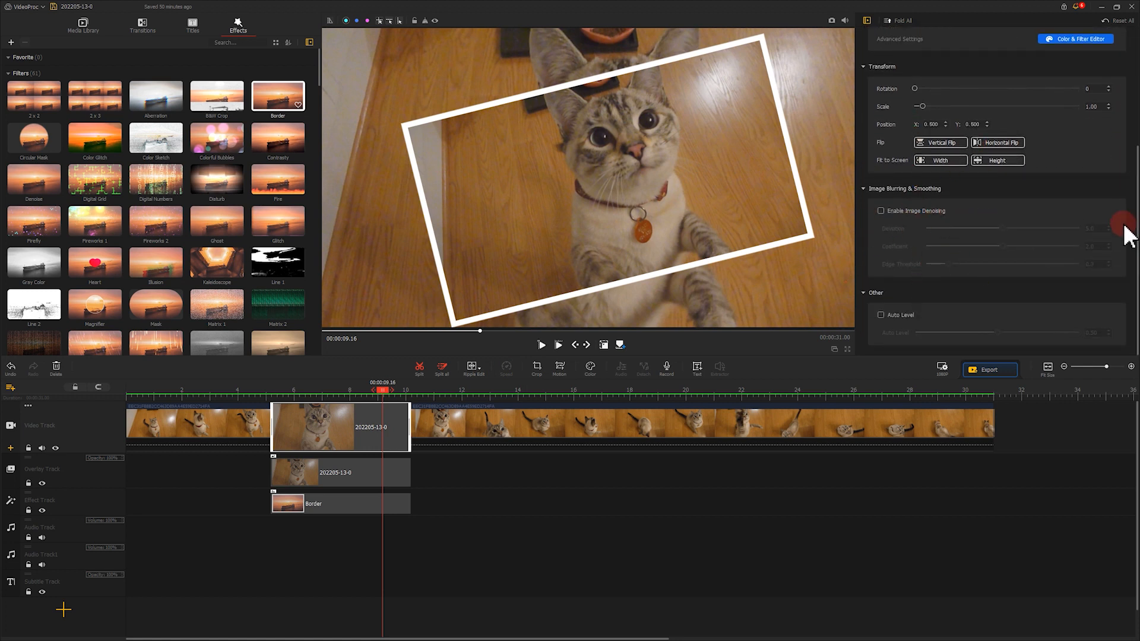
left_click(925, 211)
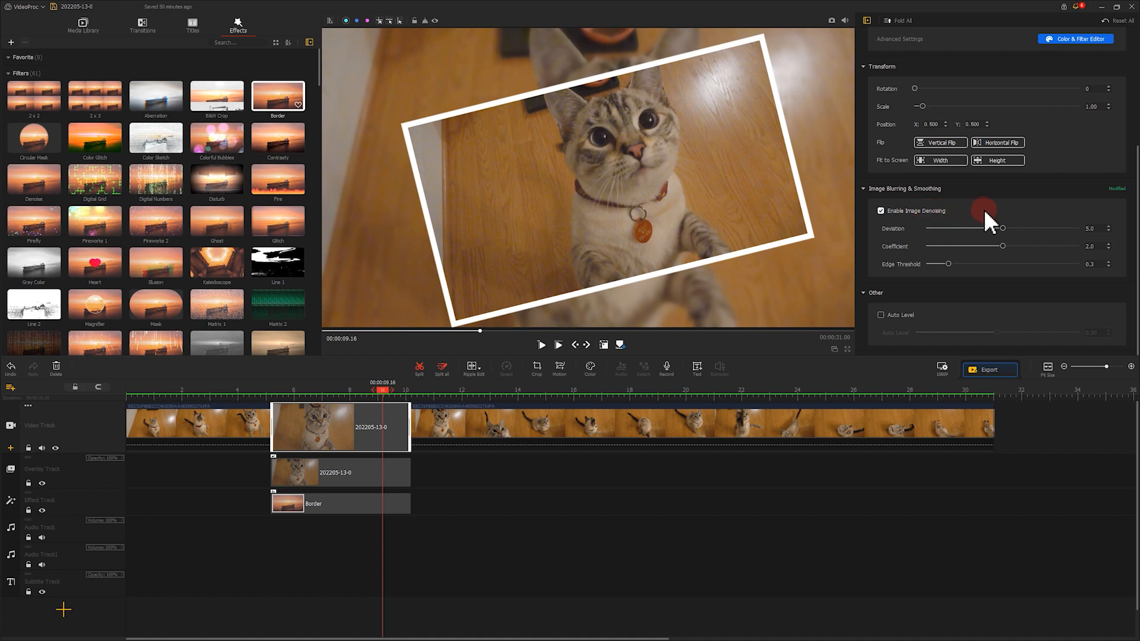
left_click_drag(1002, 223, 1084, 228)
left_click_drag(1002, 245, 1084, 247)
left_click_drag(948, 265, 1097, 263)
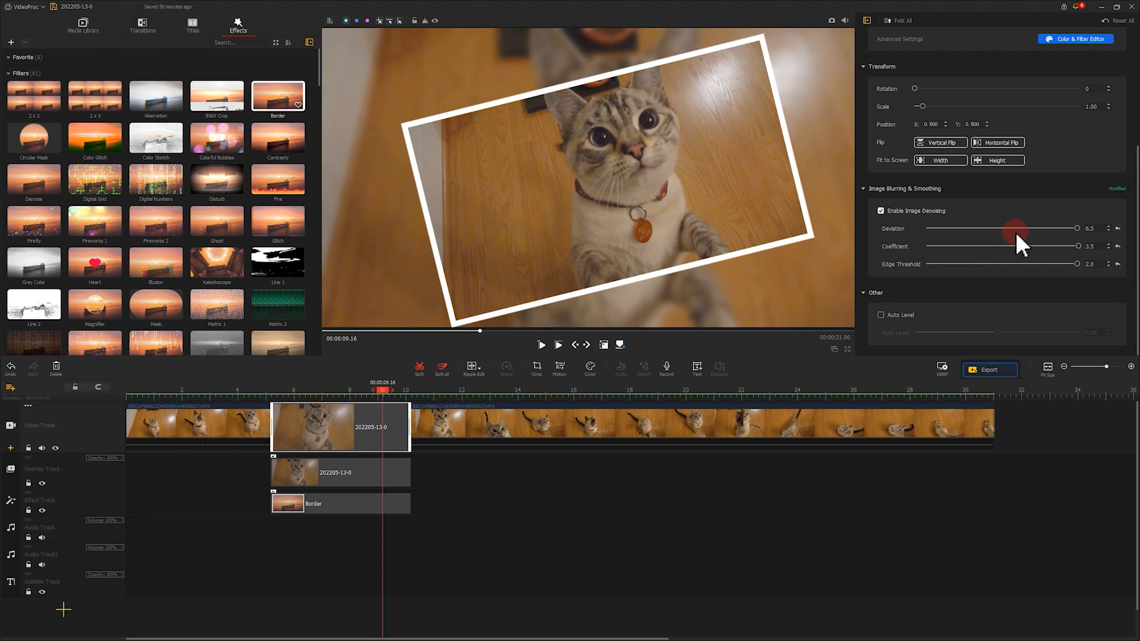
- Add a Wipe 1 transition between the first cat clip and the snapshot, and shorten it to about 0.2 seconds
left_click(148, 30)
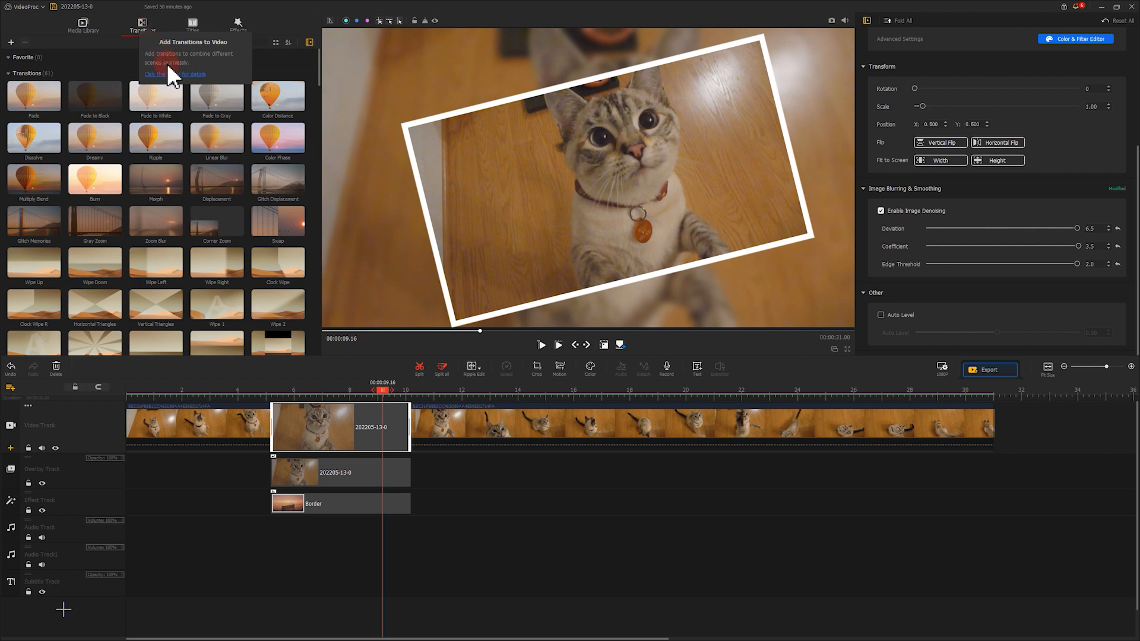
left_click_drag(219, 306, 270, 414)
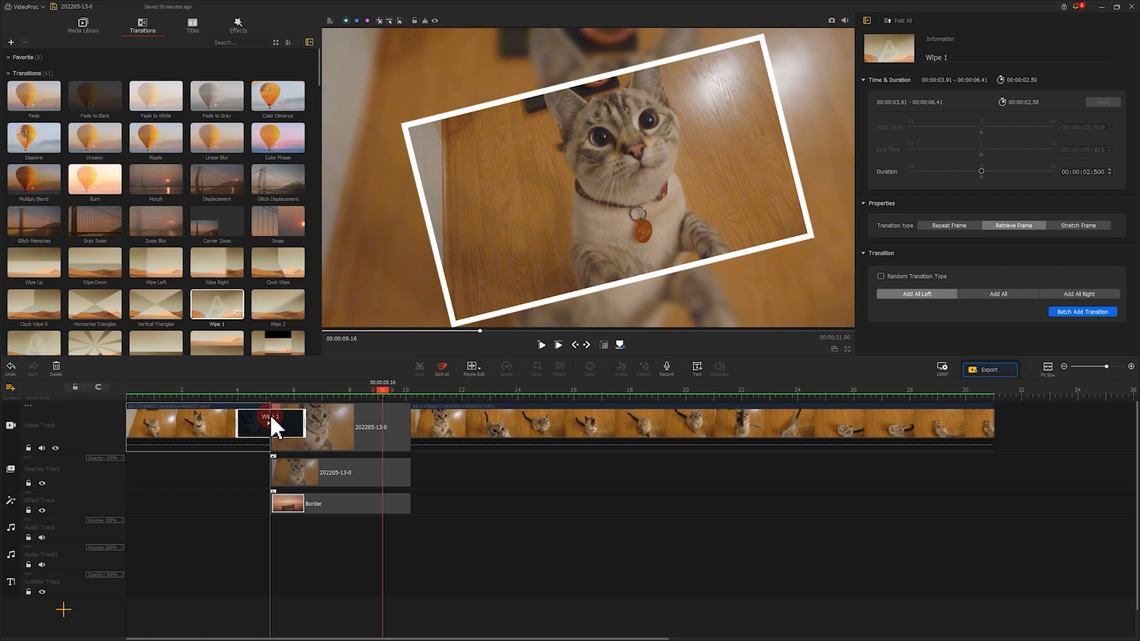
left_click_drag(285, 422, 273, 422)
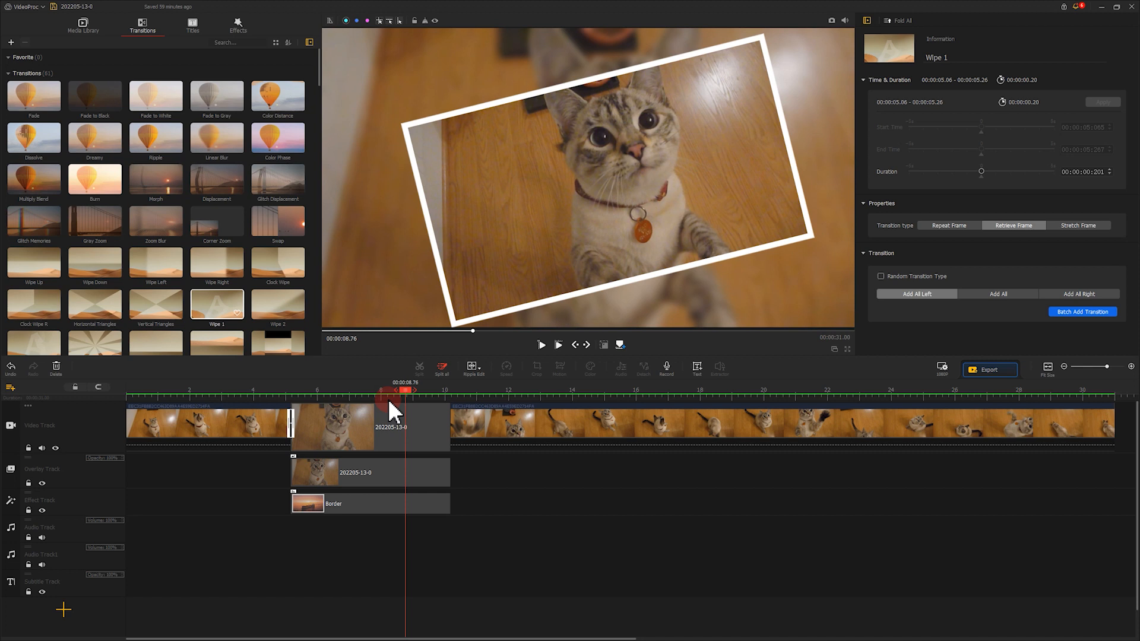
- Place the first music file on the audio track under the Wipe 1 transition and preview the freeze-frame from about 2 seconds
left_click(93, 33)
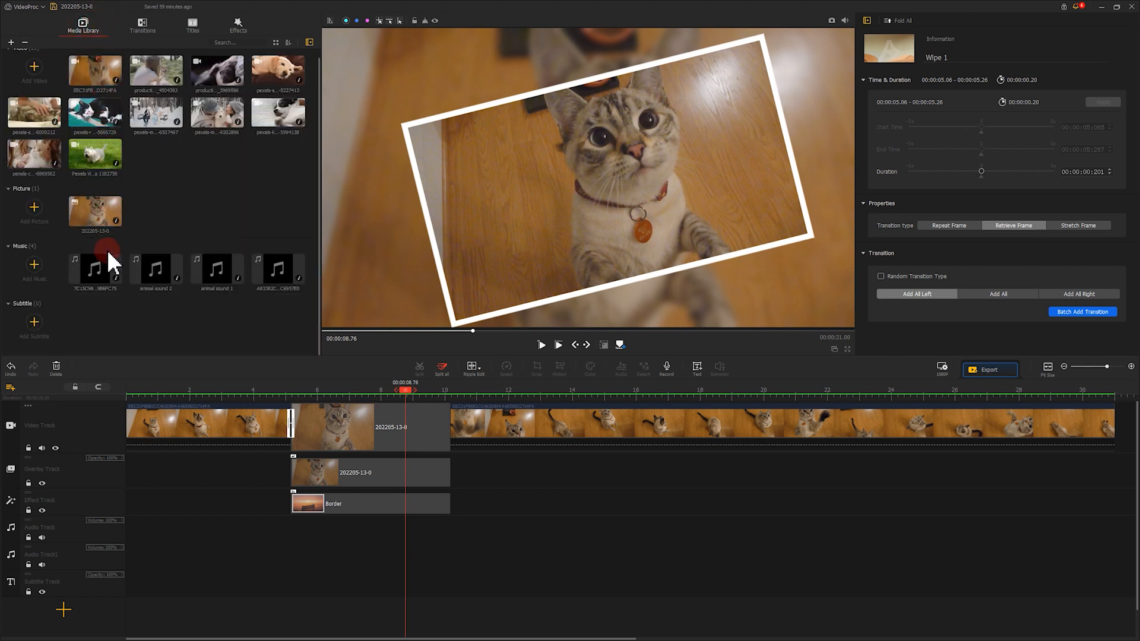
left_click_drag(101, 267, 305, 529)
left_click_drag(291, 401, 193, 404)
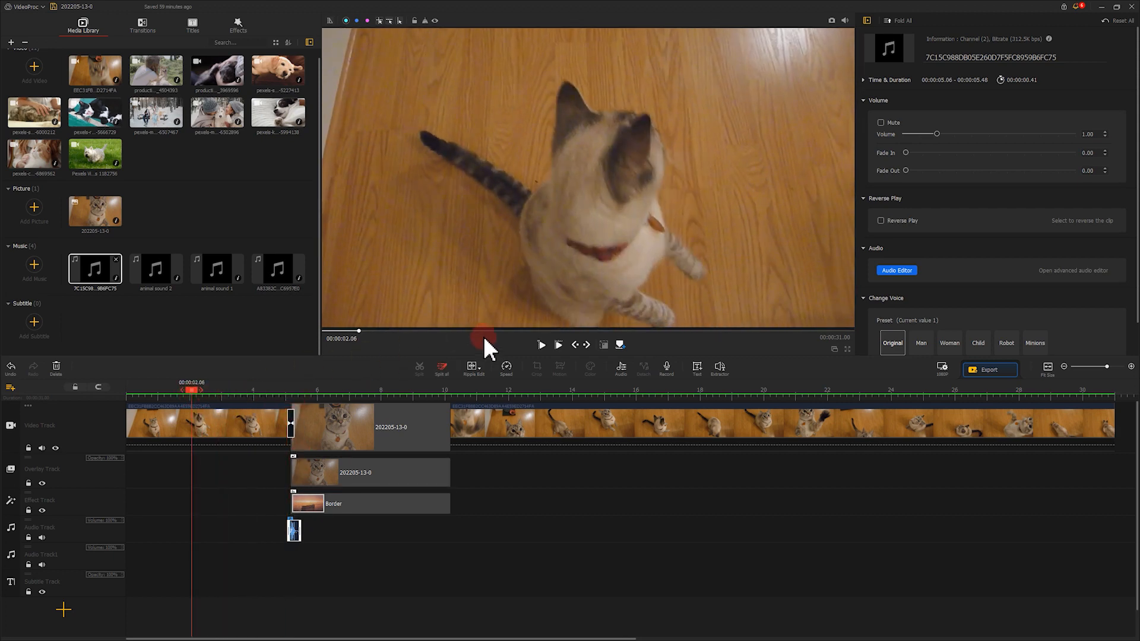
left_click(541, 345)
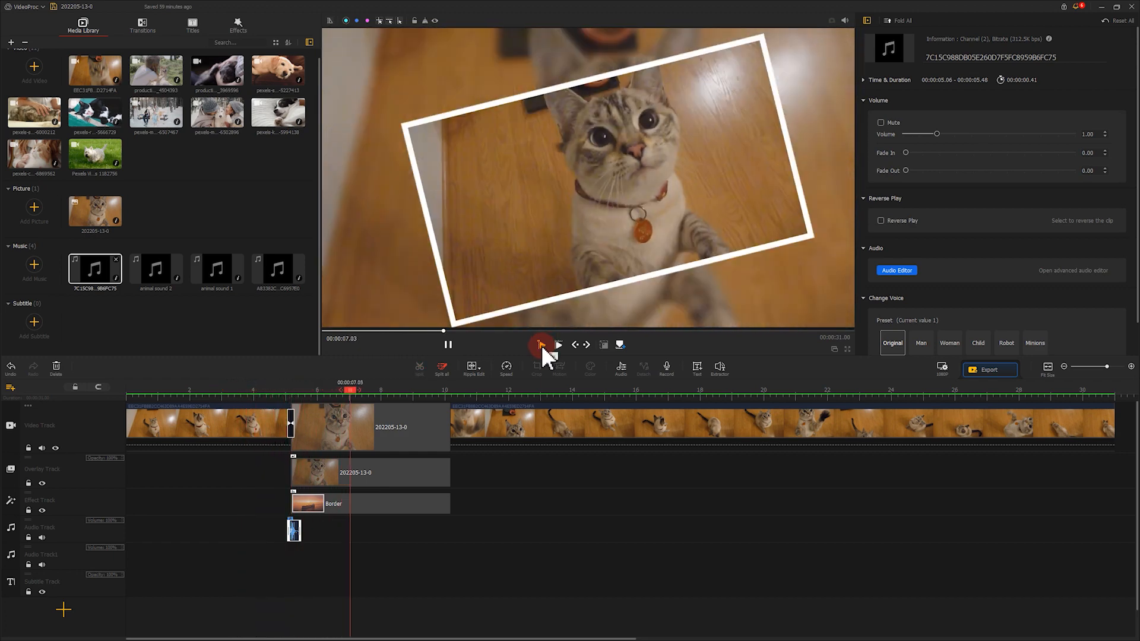
left_click(447, 344)
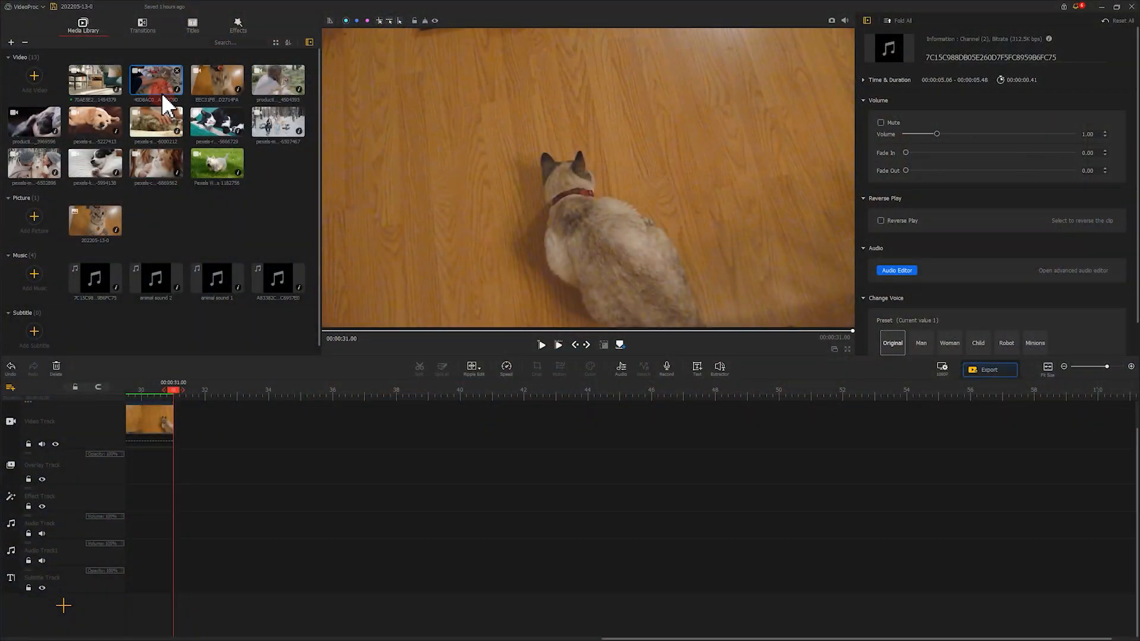
- Append the cat-petting video at 00:00:31.00, cover its whole length with the Colorful Bubbles effect, and preview it
left_click_drag(155, 87, 226, 427)
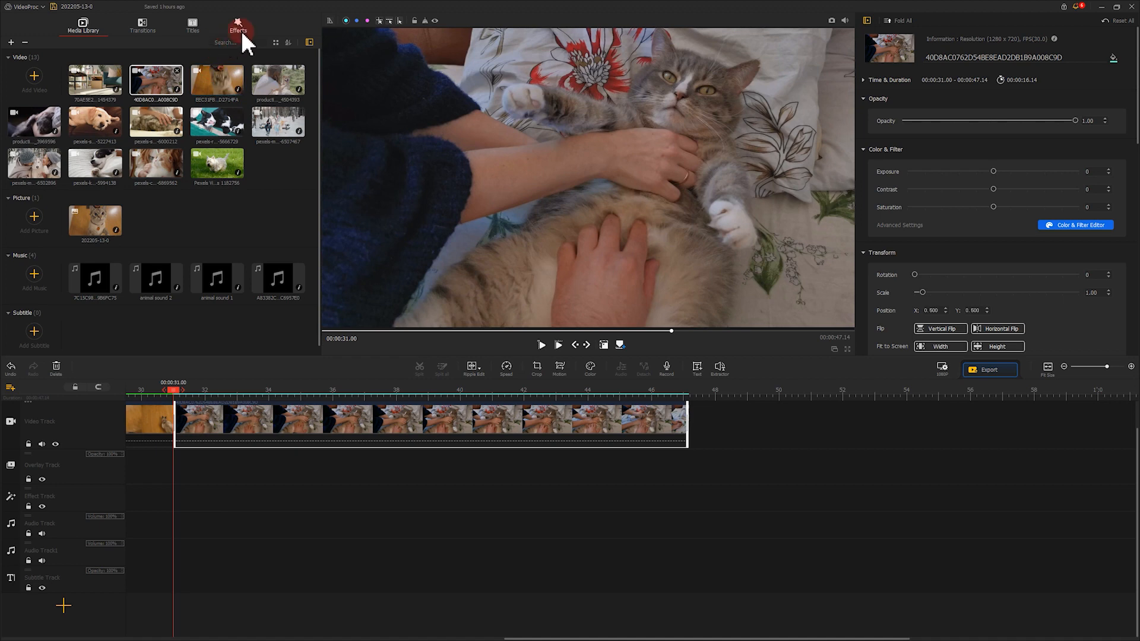
left_click(240, 30)
left_click_drag(229, 145, 221, 476)
left_click_drag(333, 499, 687, 500)
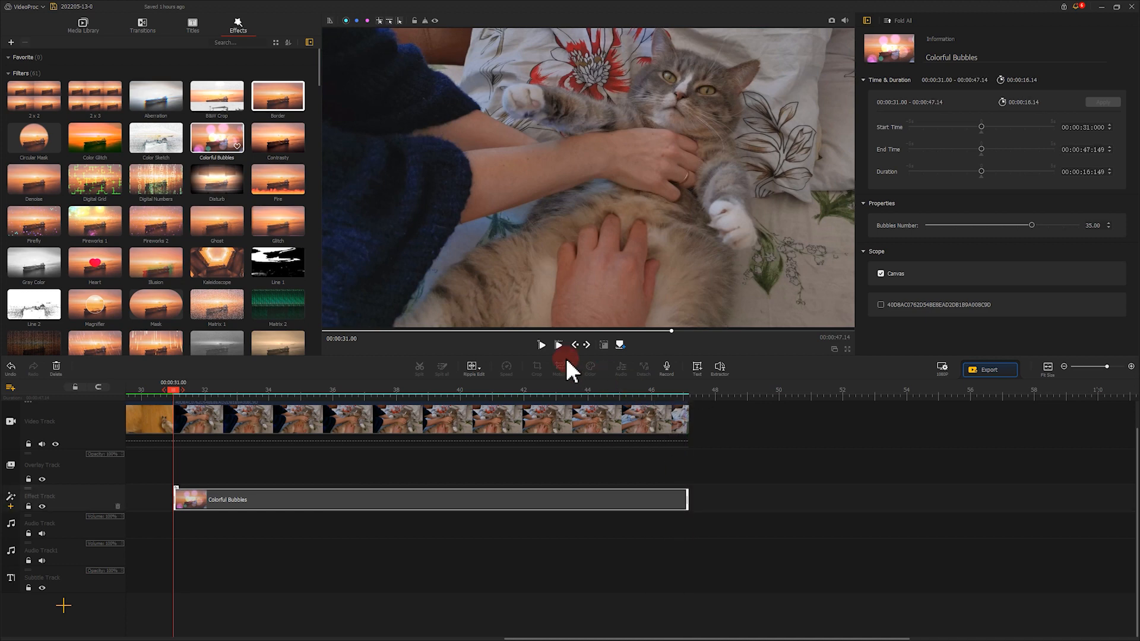
left_click(542, 346)
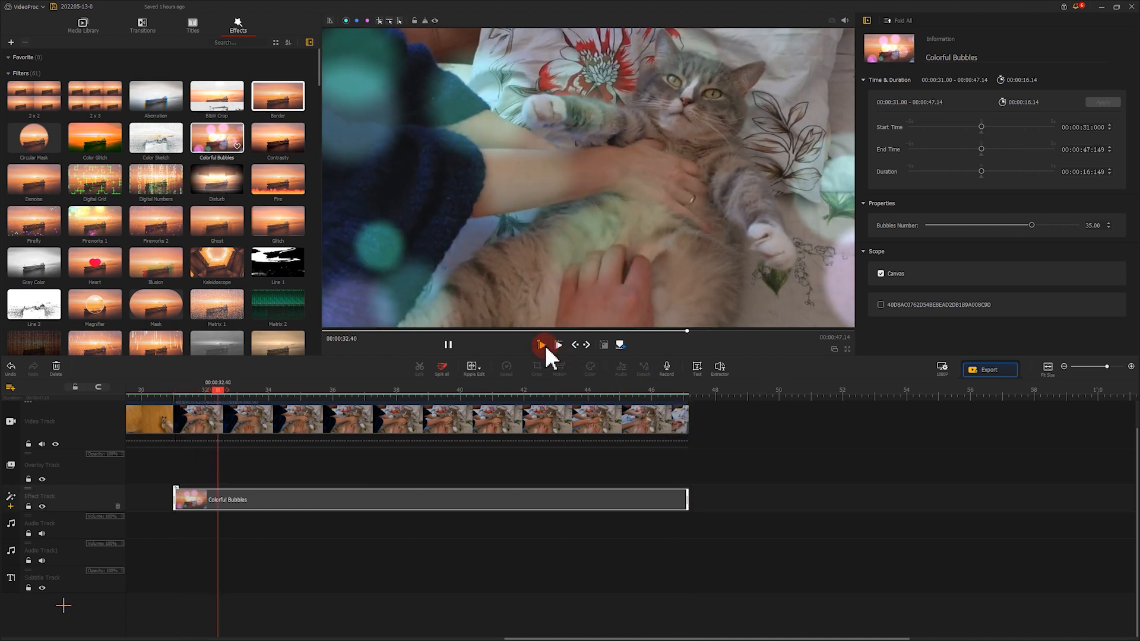
- Append the living-room box video after the cat-petting clip and stretch a Magnifier effect over its whole length
left_click(83, 26)
left_click_drag(95, 80, 716, 409)
left_click_drag(810, 492, 389, 478)
left_click(240, 26)
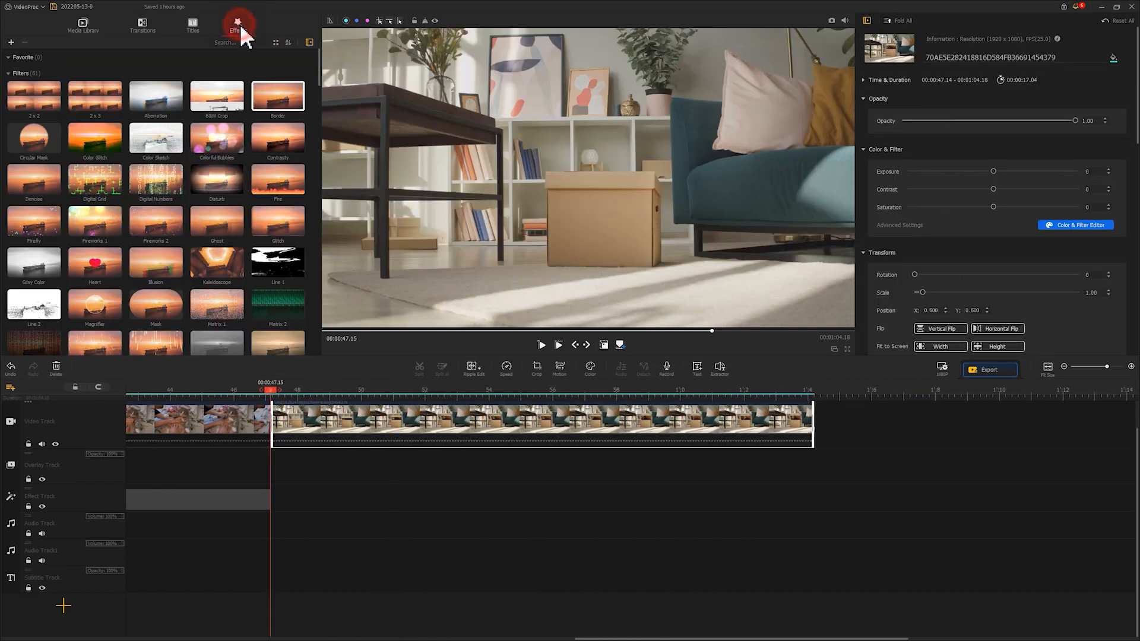
left_click_drag(110, 311, 285, 473)
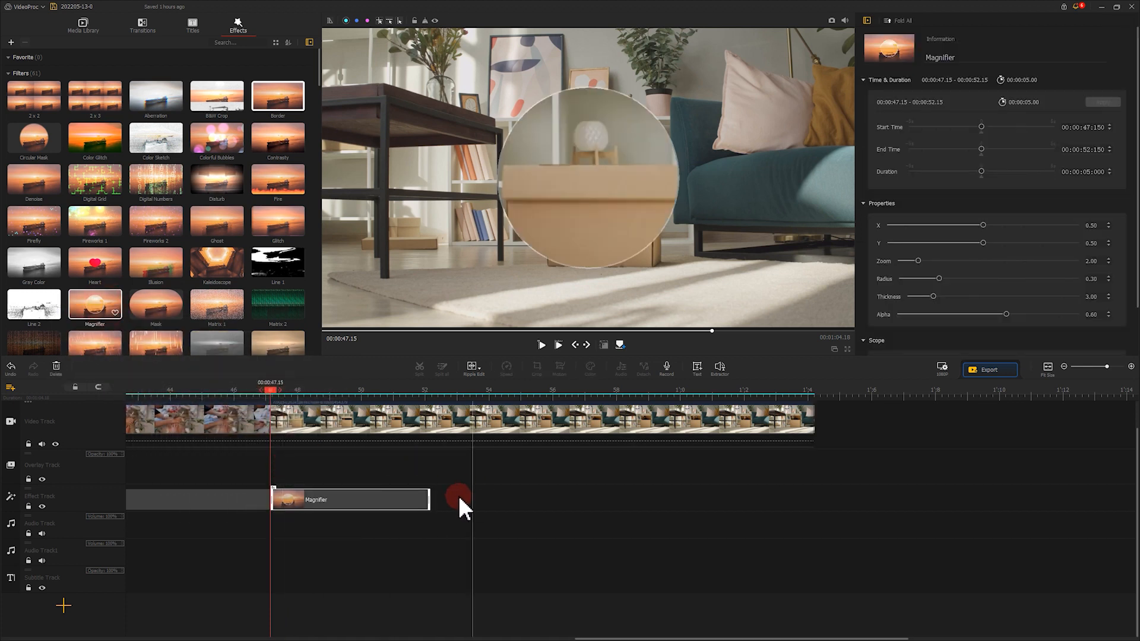
left_click_drag(430, 500, 813, 500)
- Play to about 00:00:49.66, set the Magnifier's X to 0.48 and zoom to 2.46, and replay from the clip's start
left_click(542, 345)
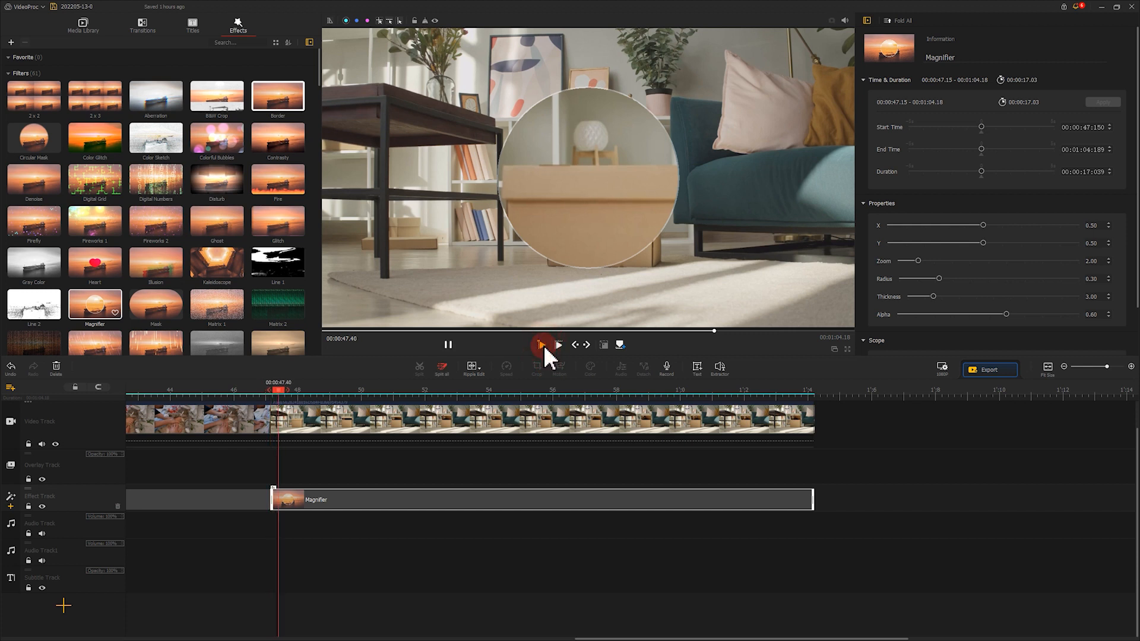
left_click(450, 344)
left_click_drag(983, 225, 979, 224)
left_click_drag(922, 262, 926, 262)
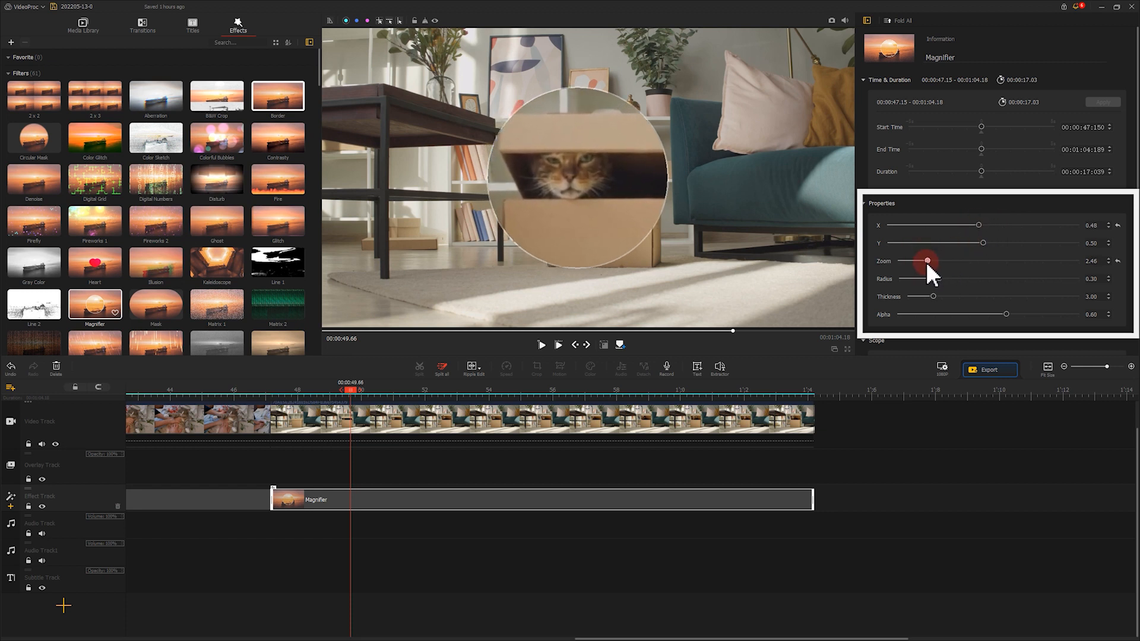
left_click_drag(357, 395, 271, 393)
left_click(541, 345)
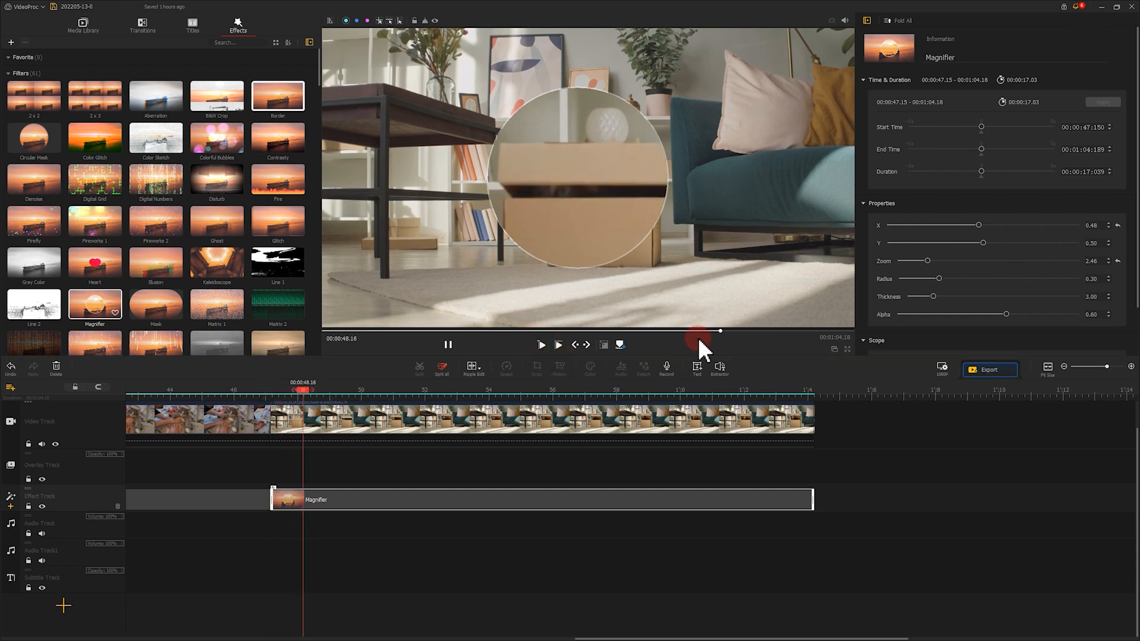